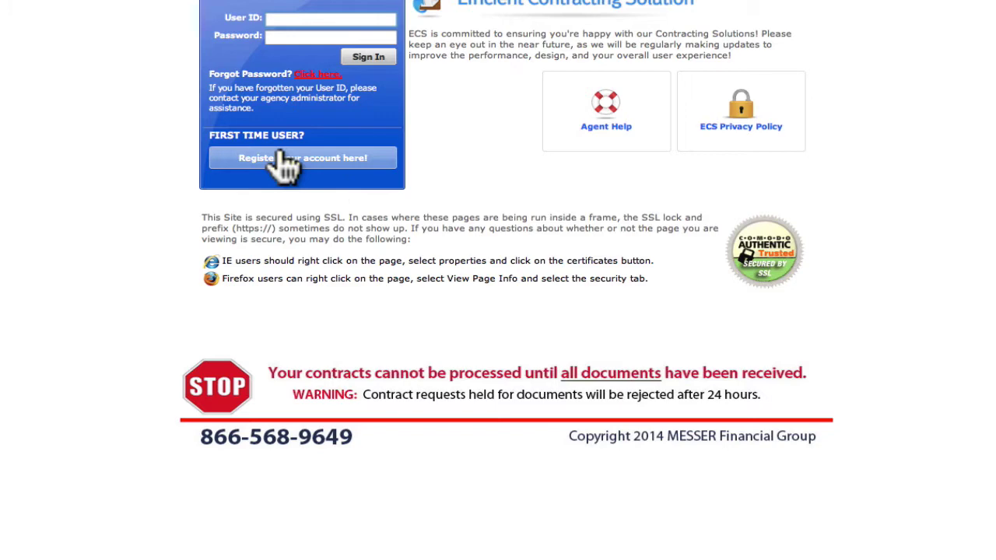
- Start a new registration and enter the agent's first name, last name, e-mail address and user ID
click(314, 158)
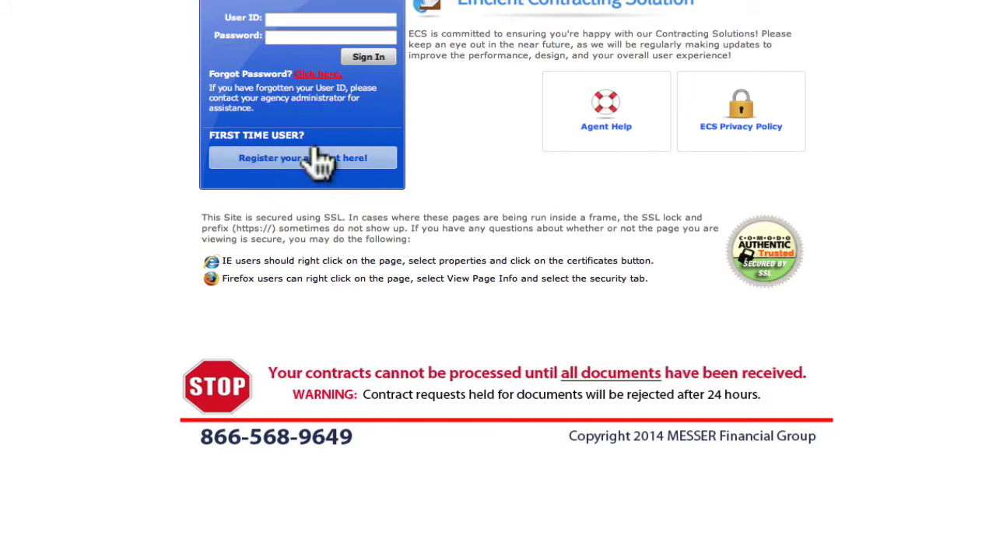
click(454, 64)
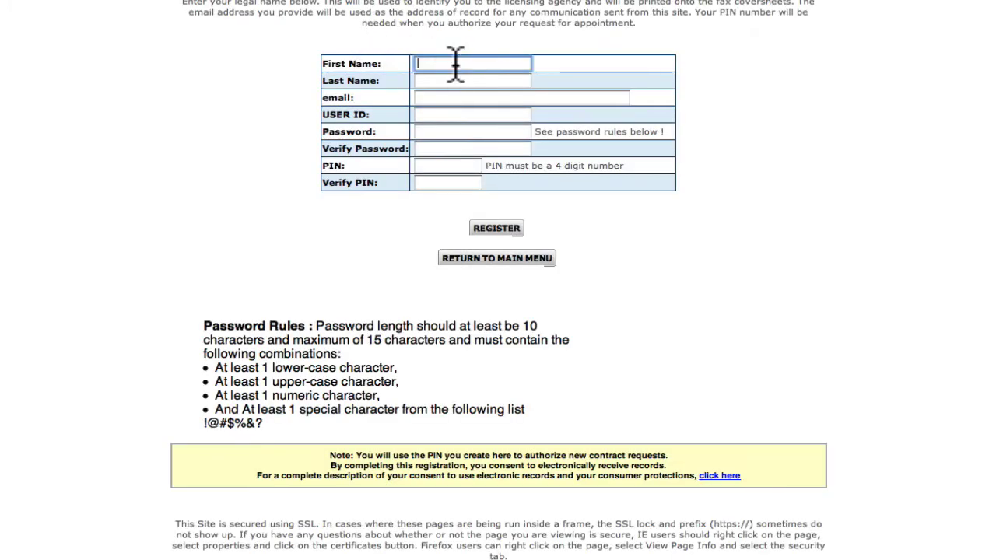
text(Jane)
key(Tab)
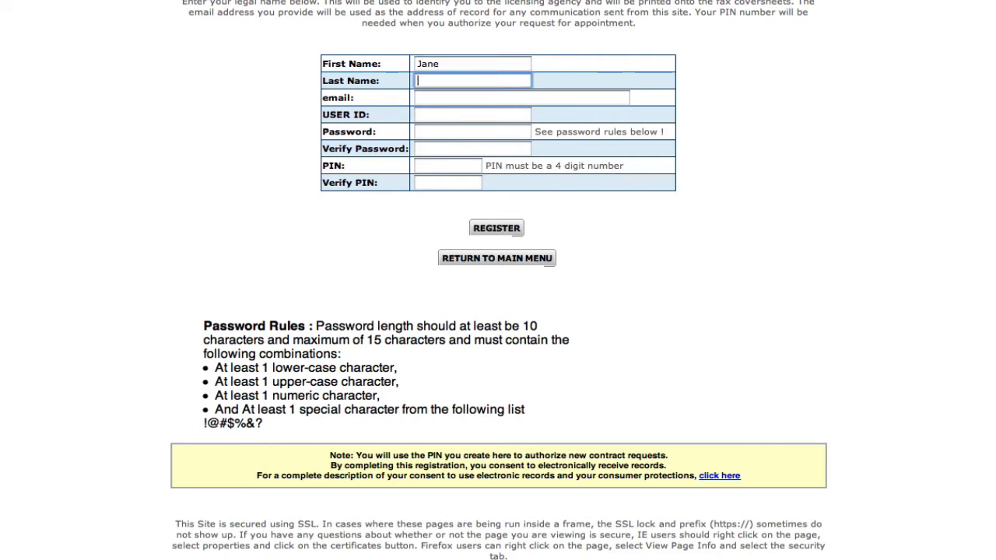
text(Dough)
key(Tab)
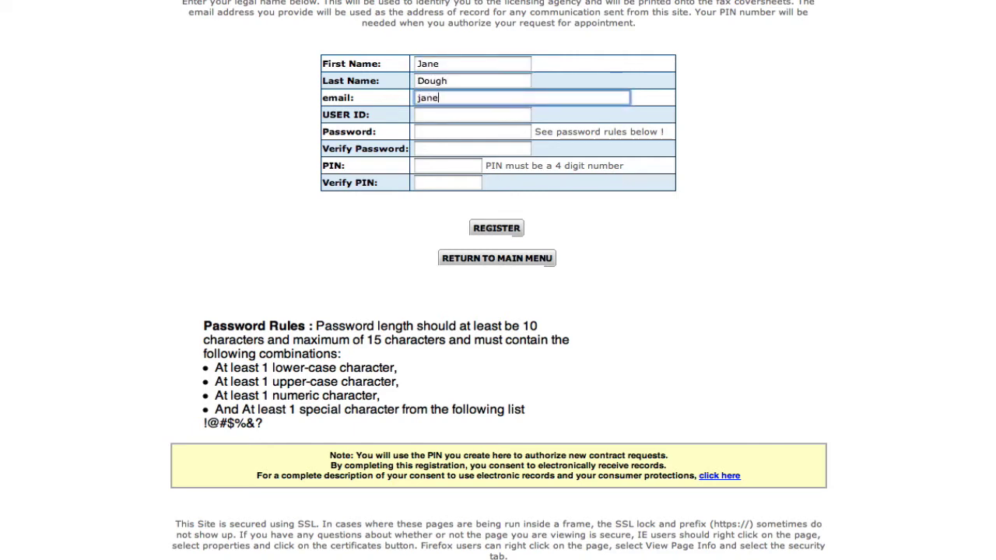
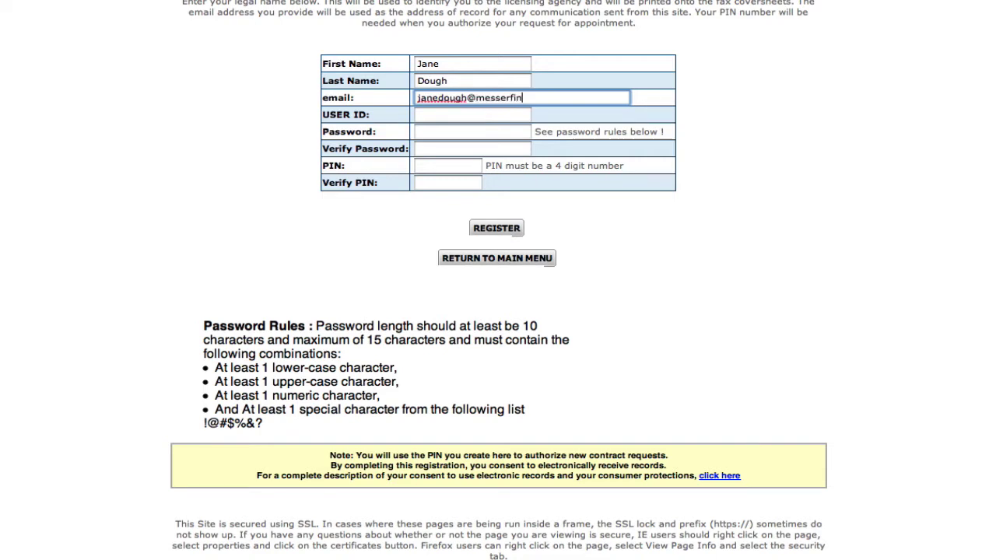
key(Tab)
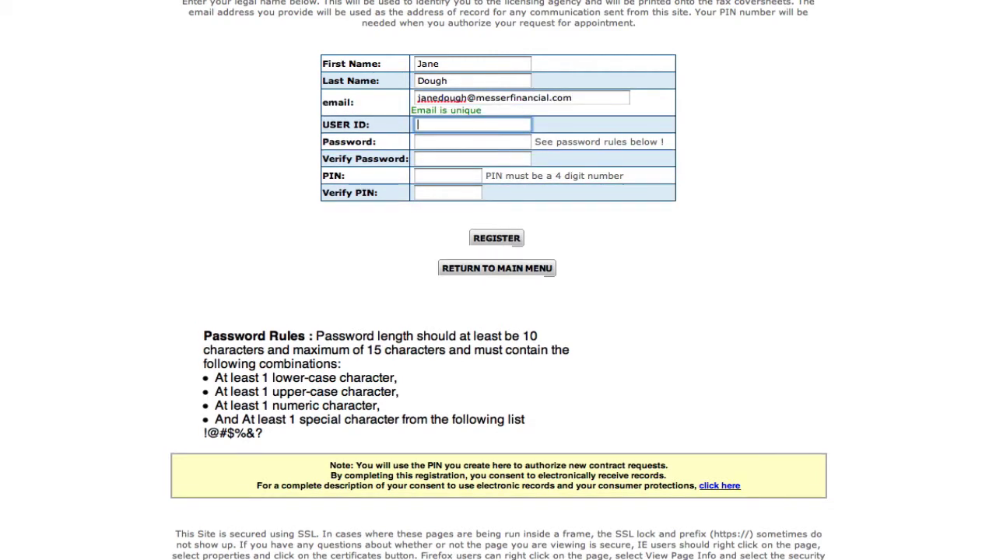
text(Jdough1)
- Enter the account password and a matching 4-digit PIN, then submit the registration
click(472, 142)
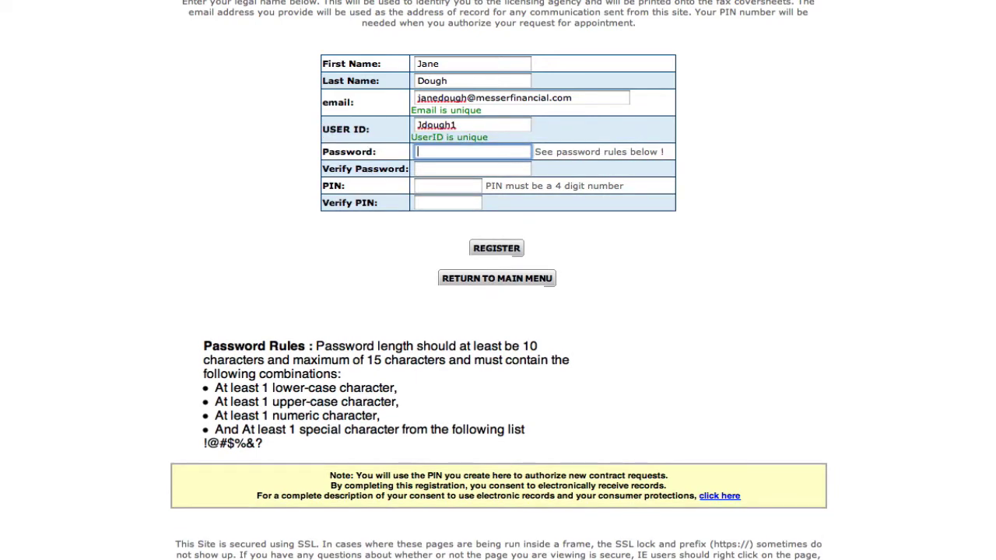
key(Tab)
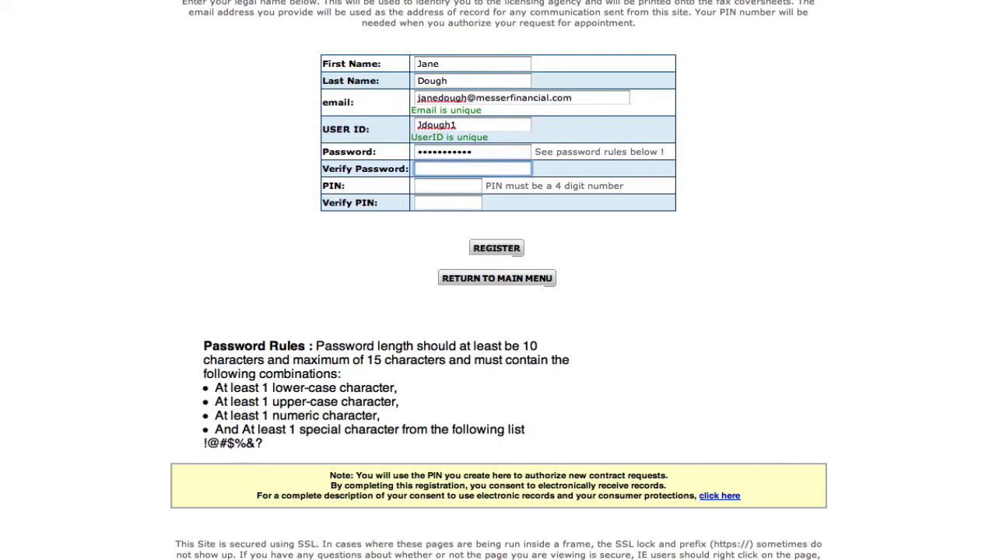
key(Tab)
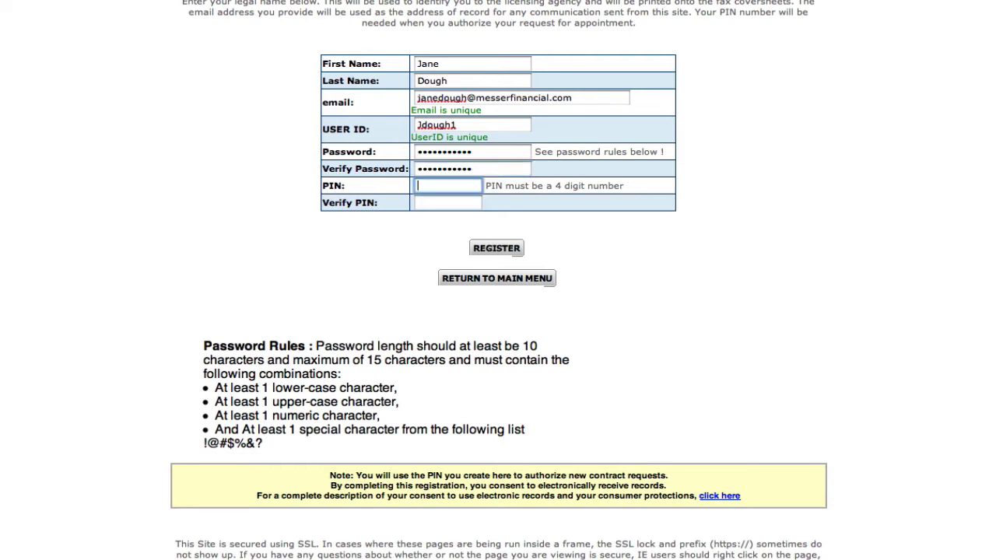
key(Tab)
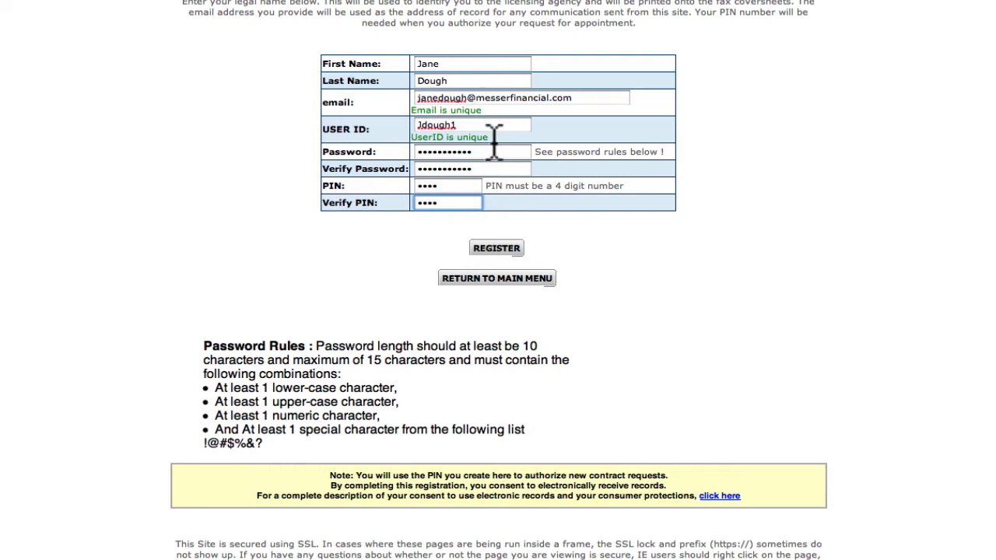
click(489, 249)
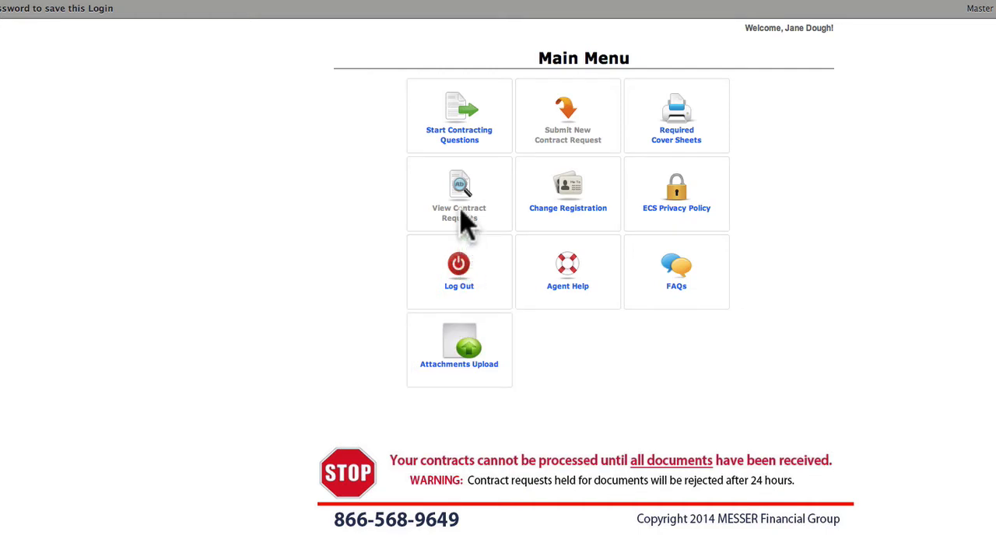
- Start the contracting interview questions from the Main Menu
click(465, 143)
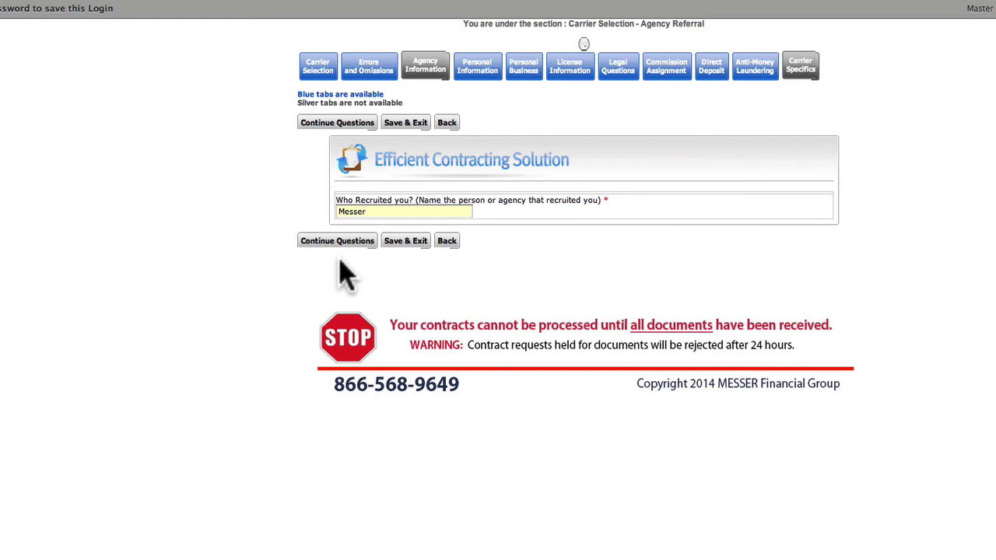
- Submit Messer as the recruiter answer and continue to carrier selection
click(345, 242)
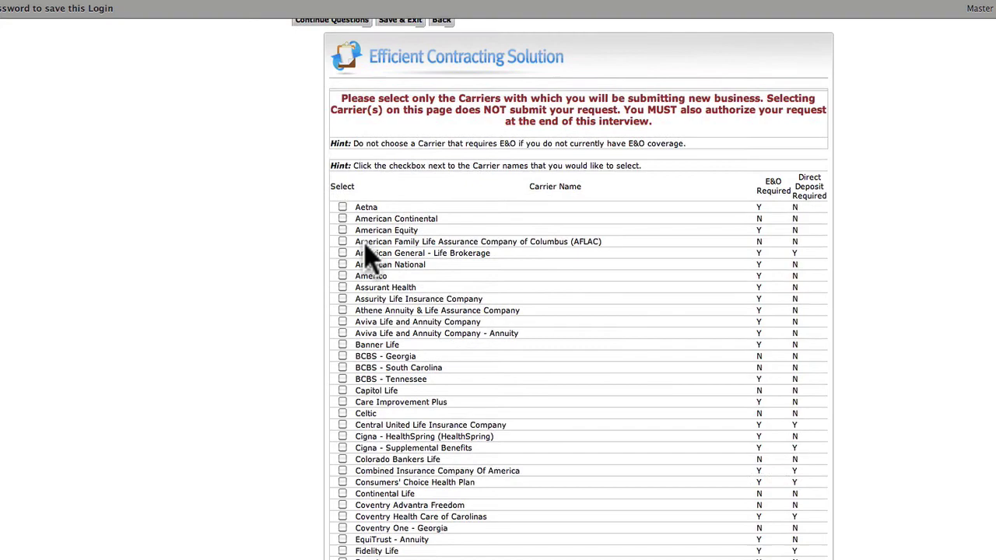
- Scroll down the carrier list to reach National Slovak Society
scroll(370, 257, down, 8)
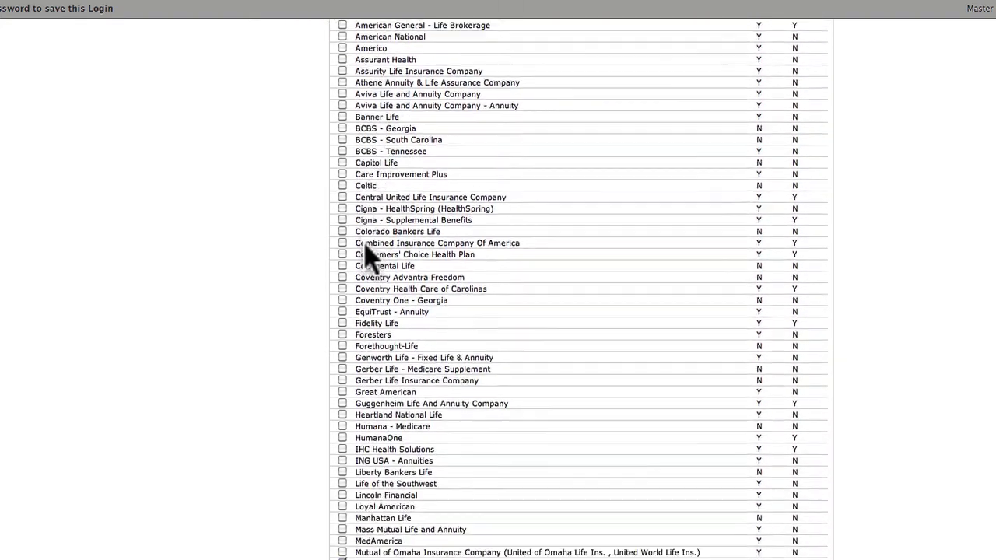
scroll(366, 253, down, 2)
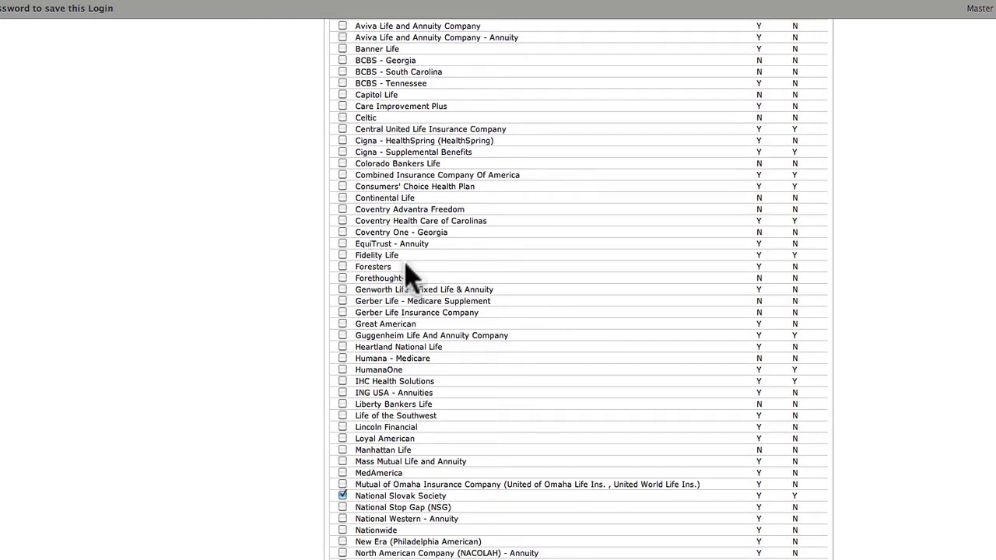
scroll(405, 272, down, 5)
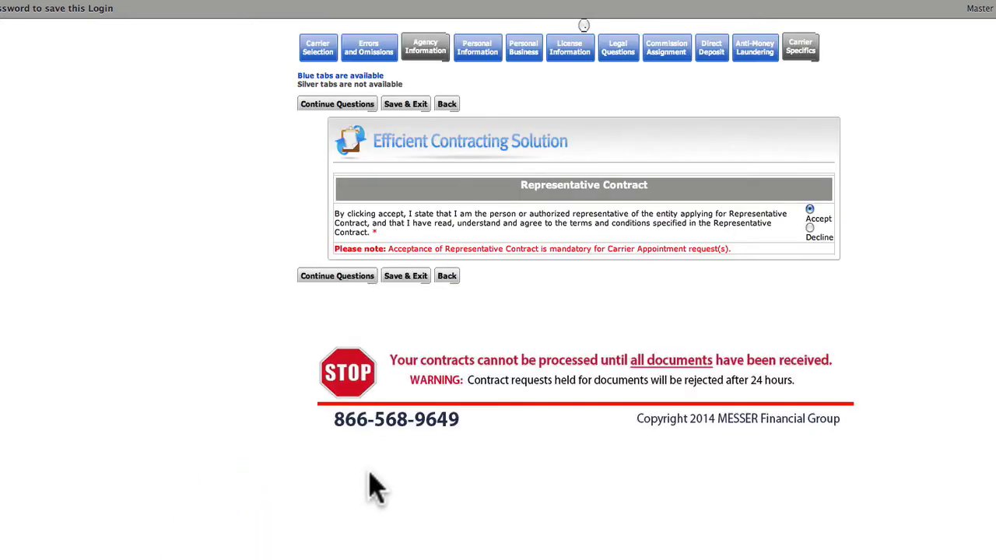
- Continue past the accepted Representative Contract page to Errors and Omissions
click(339, 279)
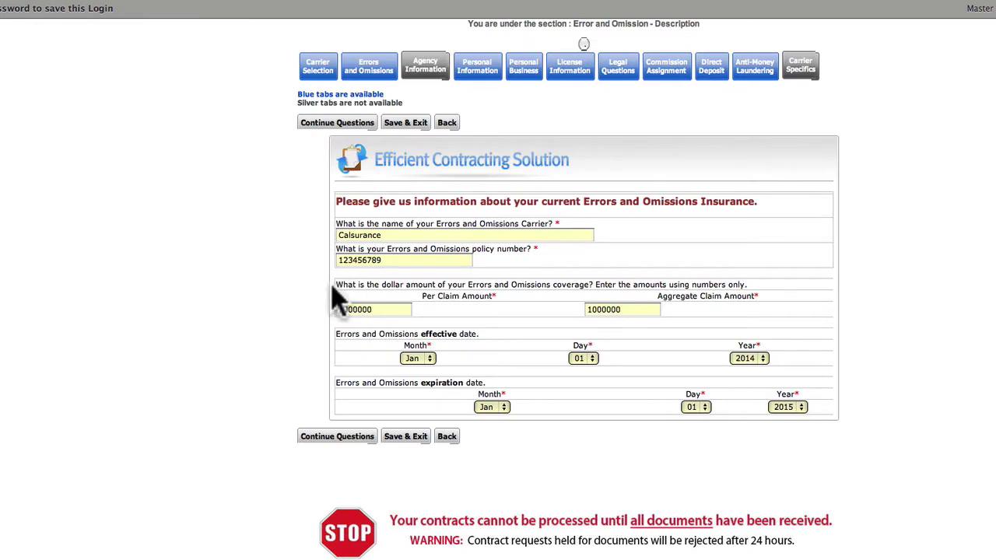
- Submit the Calsurance Errors and Omissions details and continue to Personal Information
click(342, 440)
click(341, 438)
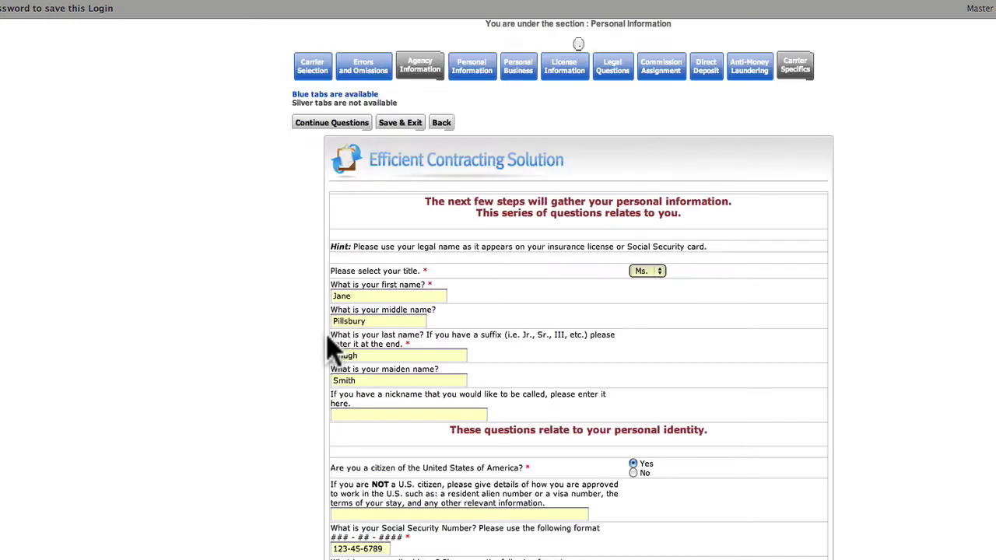
- Submit the Personal Information answers to reach the Home Address page
scroll(329, 349, down, 5)
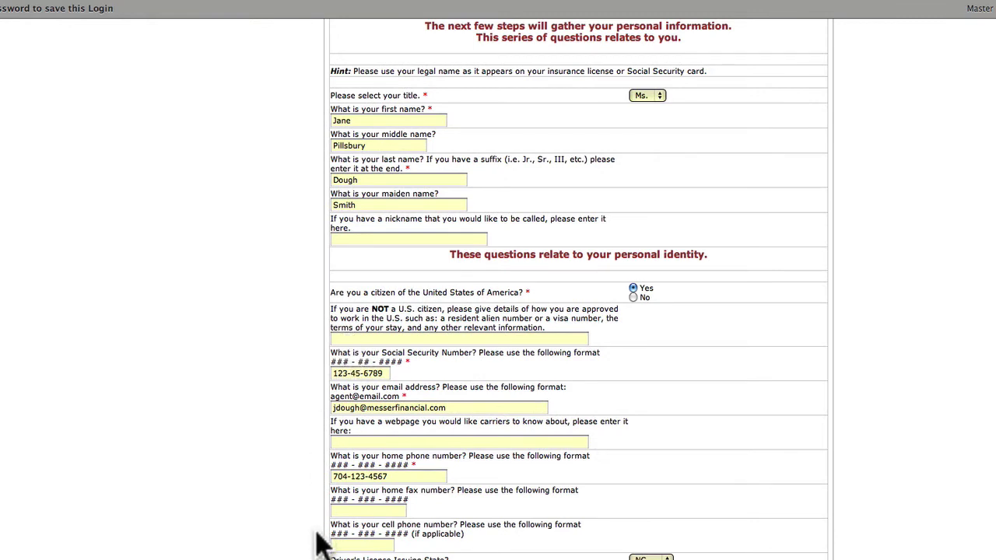
click(326, 554)
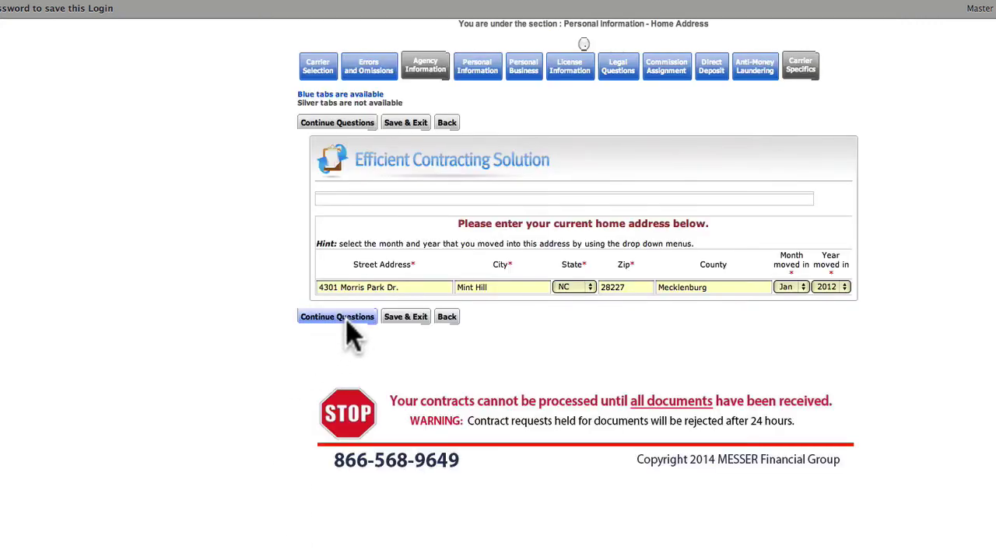
- Submit the home address, Home as mailing address, office/DBA answers and license details
click(348, 321)
click(347, 320)
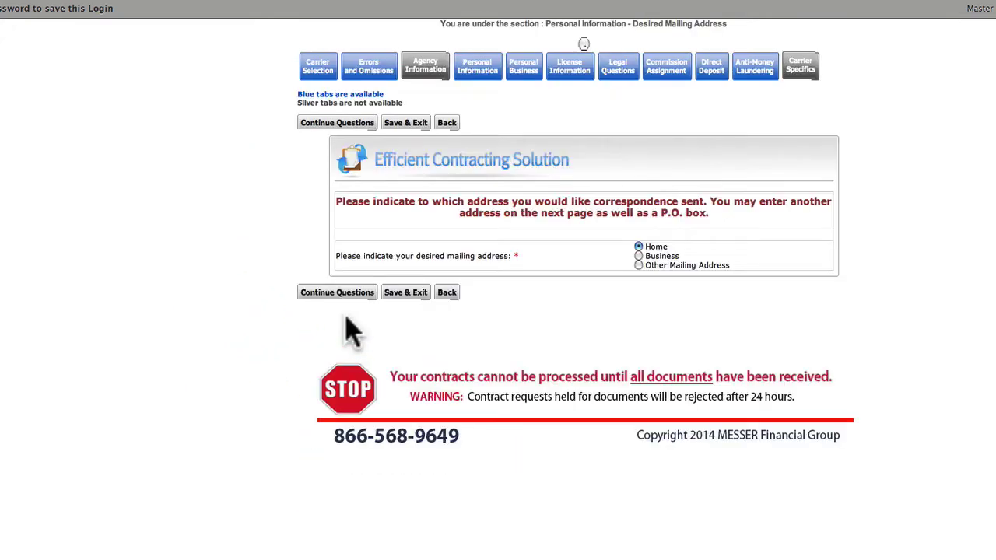
click(347, 294)
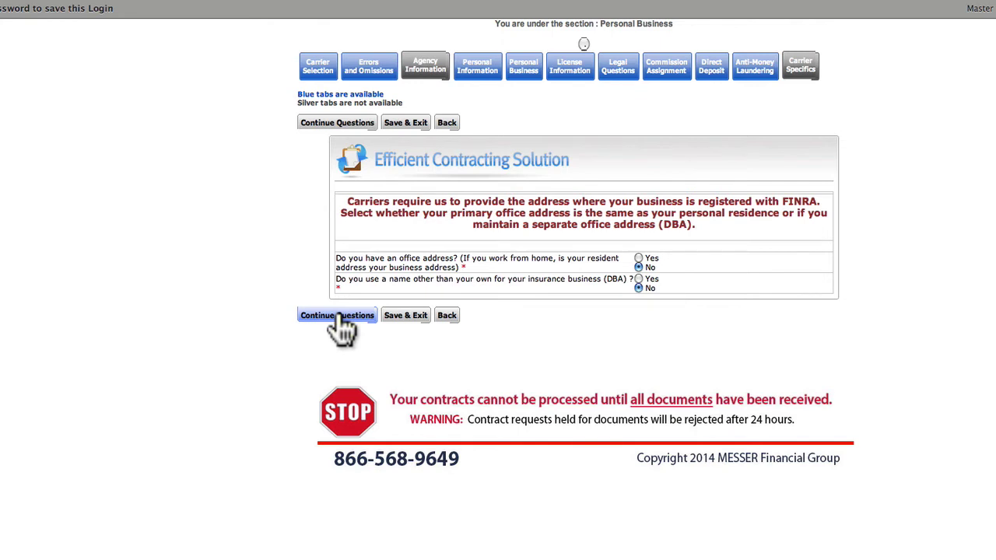
click(341, 319)
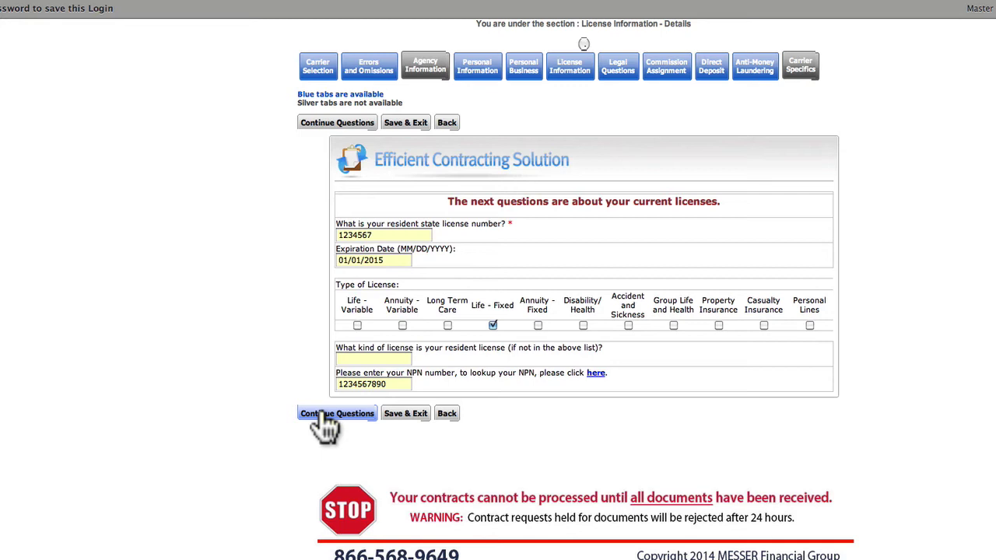
click(325, 416)
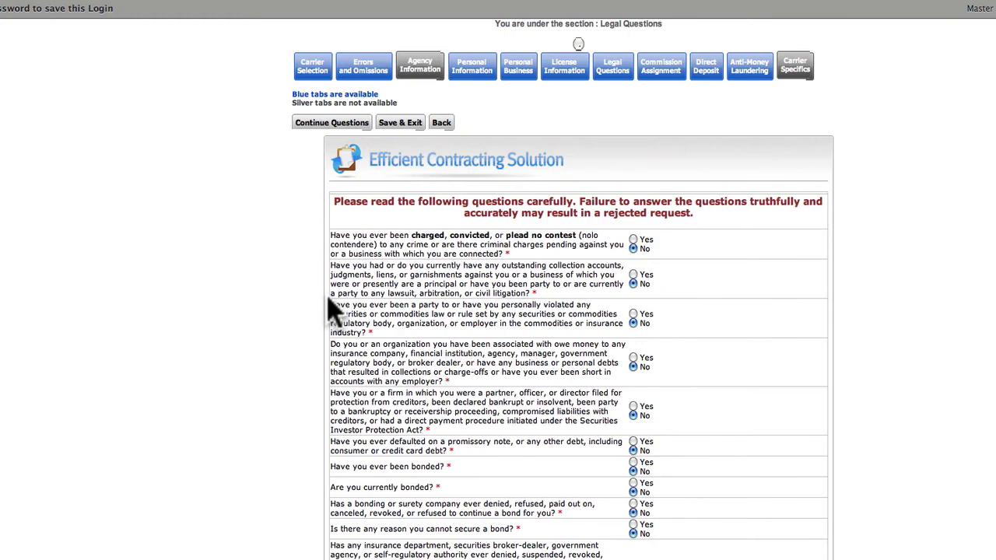
- Submit the legal answers, no commission assignment, and Checking Account direct deposit details
scroll(330, 311, down, 3)
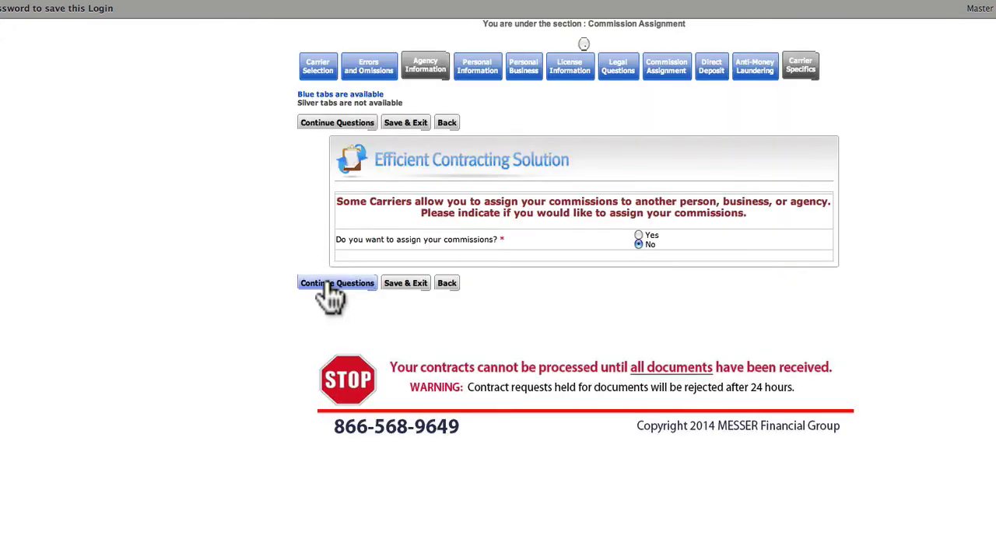
click(329, 285)
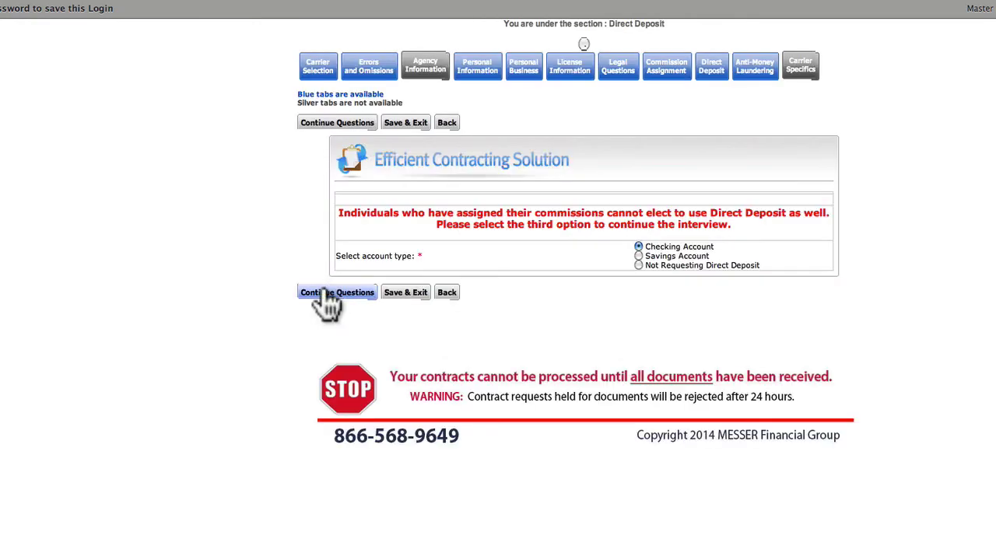
click(326, 294)
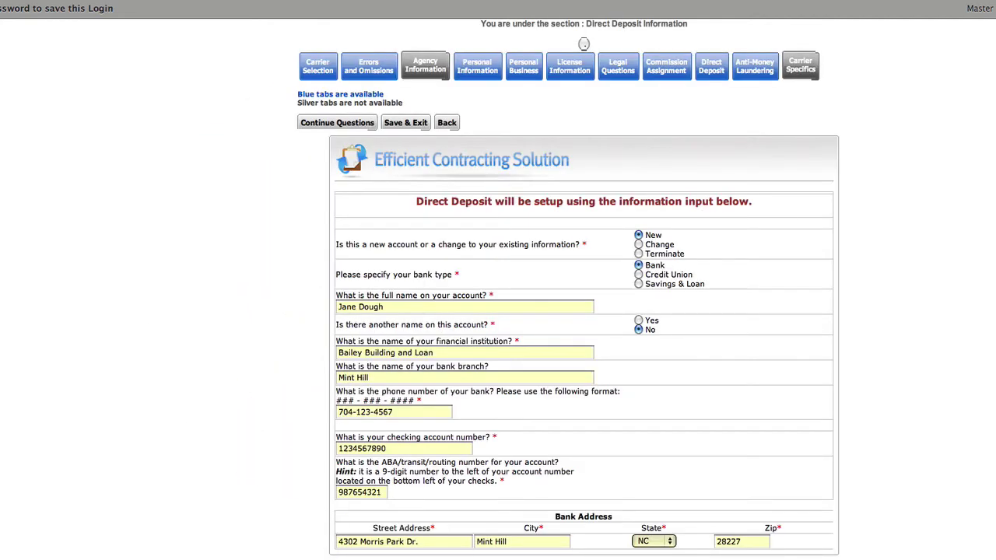
click(331, 554)
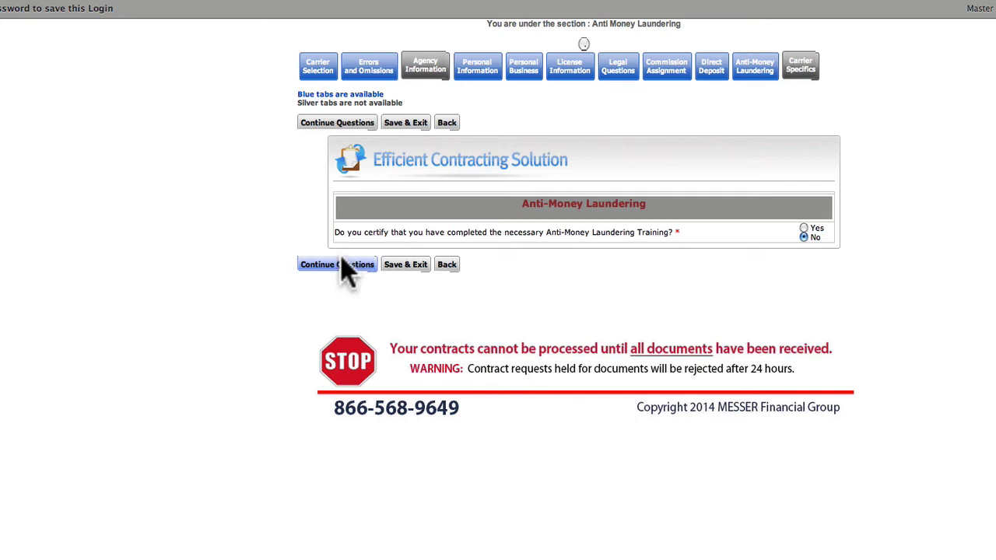
- Submit the anti-money laundering answer to finish the interview
click(342, 266)
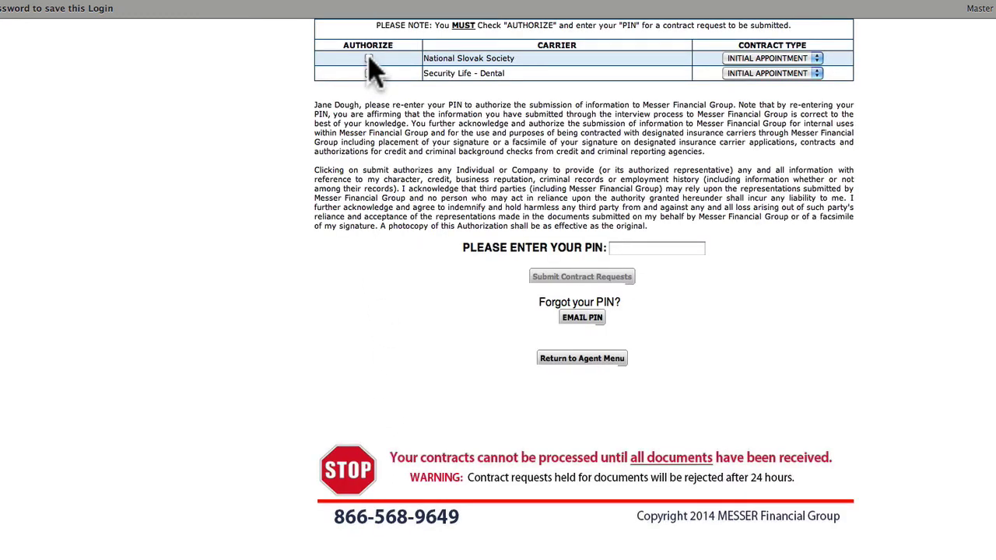
- Authorize the National Slovak Society and Security Life - Dental requests with the PIN and submit them
click(369, 59)
click(369, 74)
click(630, 248)
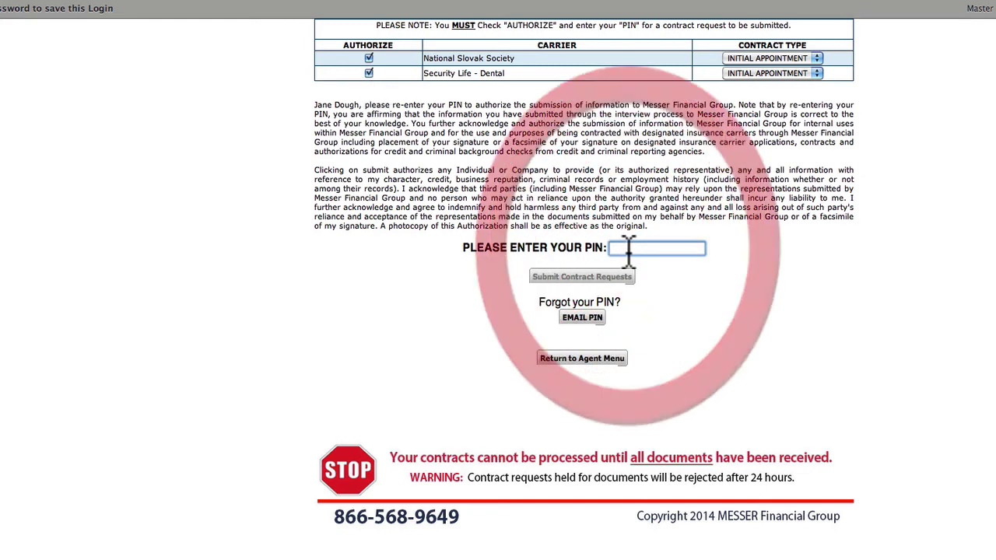
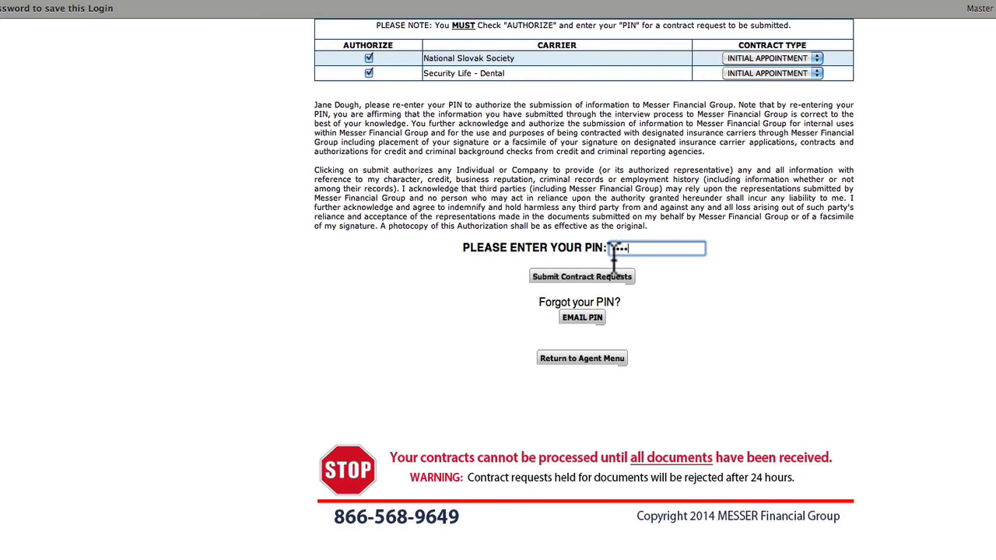
click(596, 277)
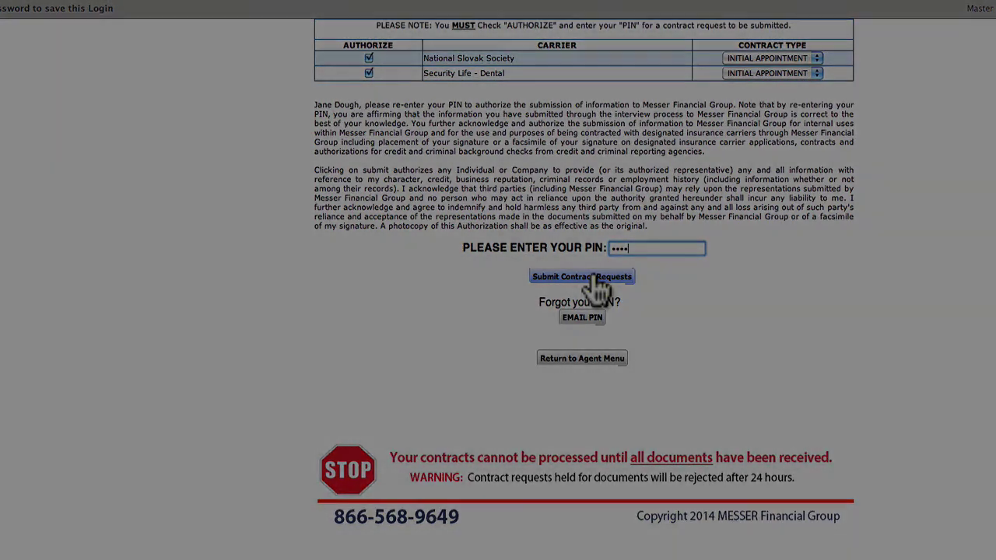
click(595, 277)
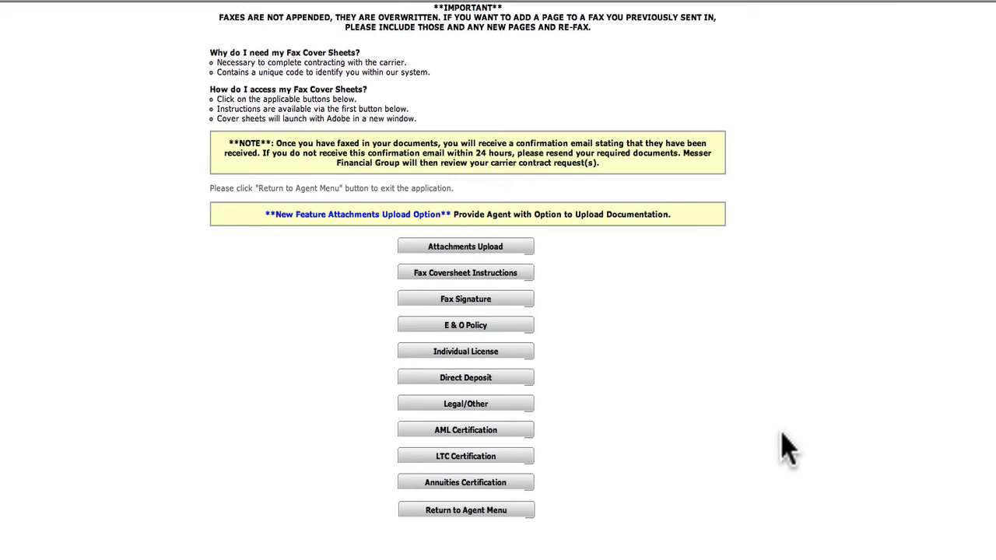
click(525, 247)
- Open the Fax Signature cover sheet
click(504, 302)
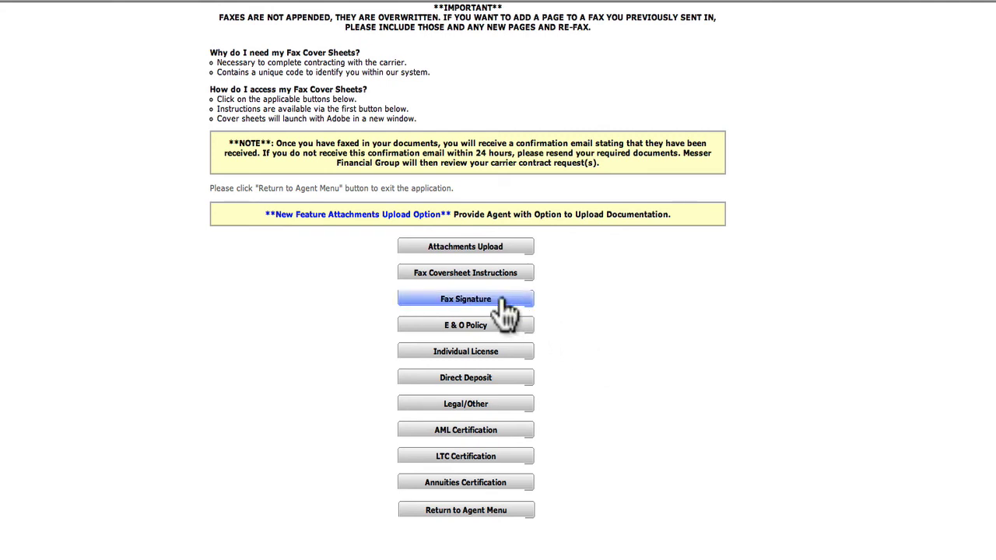